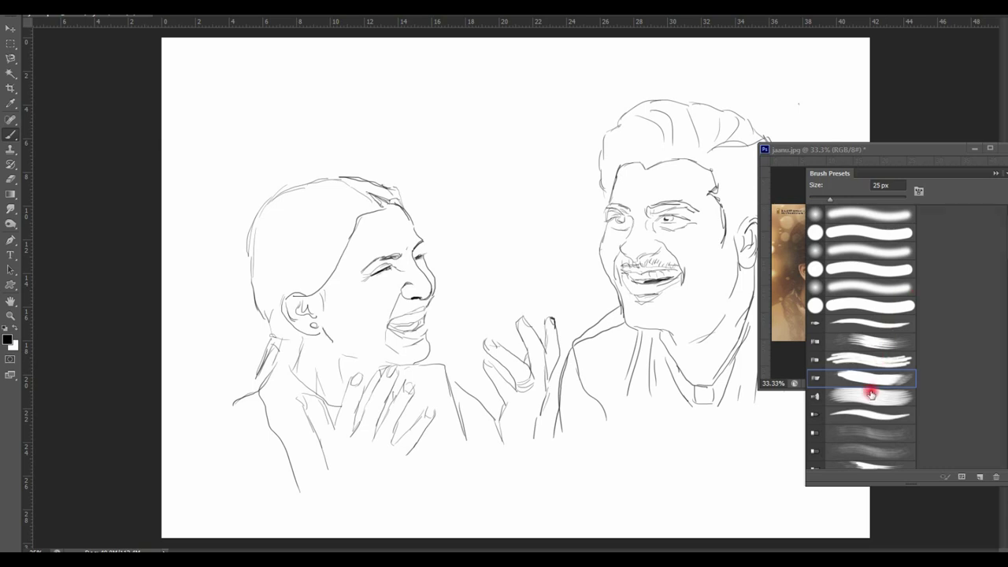
Block in the woman's hair in dark grey with a bristle brush, reworking strokes near the ear
click(872, 452)
click(820, 468)
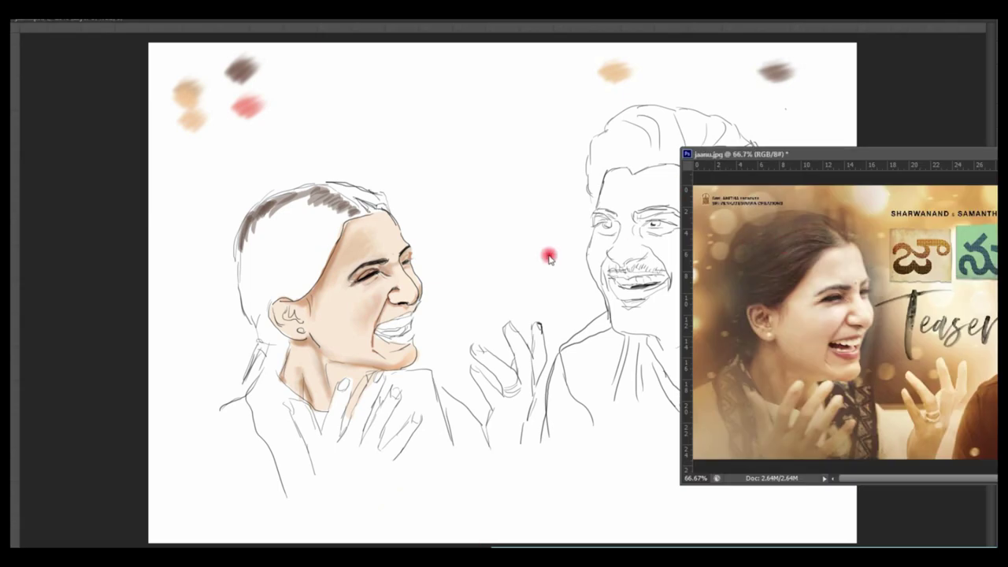
mouse_move(347, 207)
mouse_down()
mouse_move(325, 254)
mouse_move(294, 279)
mouse_move(310, 210)
mouse_move(270, 212)
mouse_move(252, 239)
mouse_move(270, 236)
mouse_move(288, 286)
mouse_move(353, 196)
mouse_move(373, 203)
mouse_move(351, 213)
mouse_move(255, 322)
mouse_move(261, 315)
mouse_move(271, 327)
mouse_move(254, 364)
mouse_move(263, 225)
mouse_move(310, 207)
mouse_move(266, 299)
mouse_move(315, 196)
mouse_up()
key(ctrl+alt+z)
mouse_move(250, 307)
mouse_down()
mouse_move(250, 230)
mouse_move(306, 244)
mouse_move(315, 214)
mouse_move(260, 200)
mouse_up()
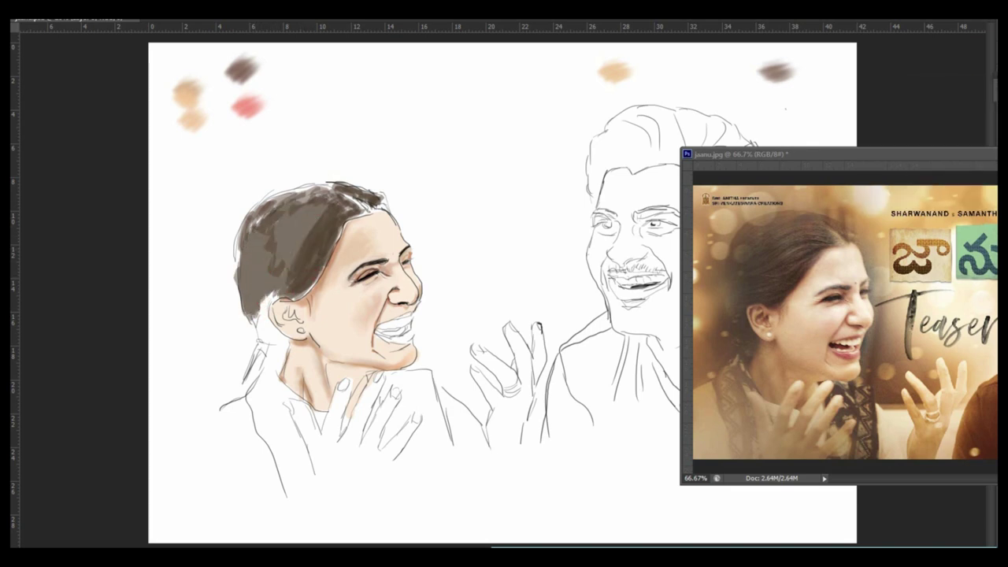
Switch to a 125 px bristle preset and repaint the hair smooth dark brown behind the ear
key(F5)
click(812, 170)
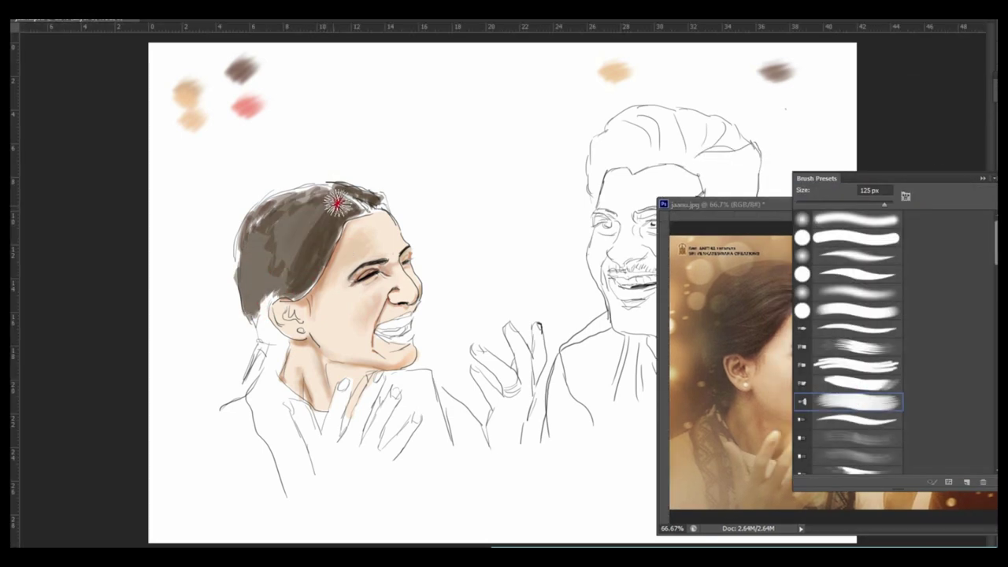
key(F5)
mouse_move(308, 235)
mouse_down()
mouse_move(347, 212)
mouse_move(326, 210)
mouse_move(282, 243)
mouse_move(319, 252)
mouse_move(252, 299)
mouse_move(306, 248)
mouse_move(247, 239)
mouse_move(262, 264)
mouse_move(339, 199)
mouse_move(347, 216)
mouse_up()
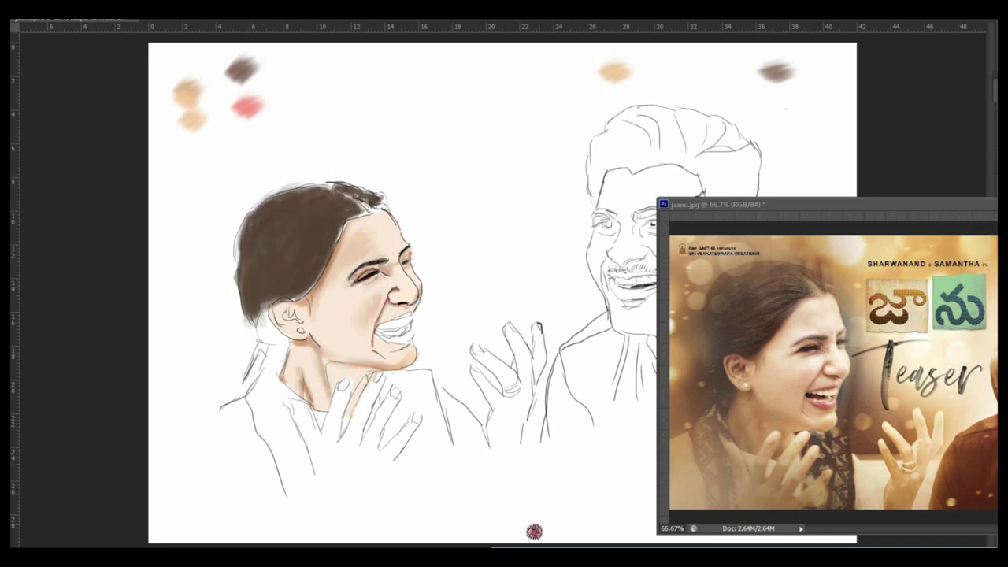
drag(251, 319, 282, 348)
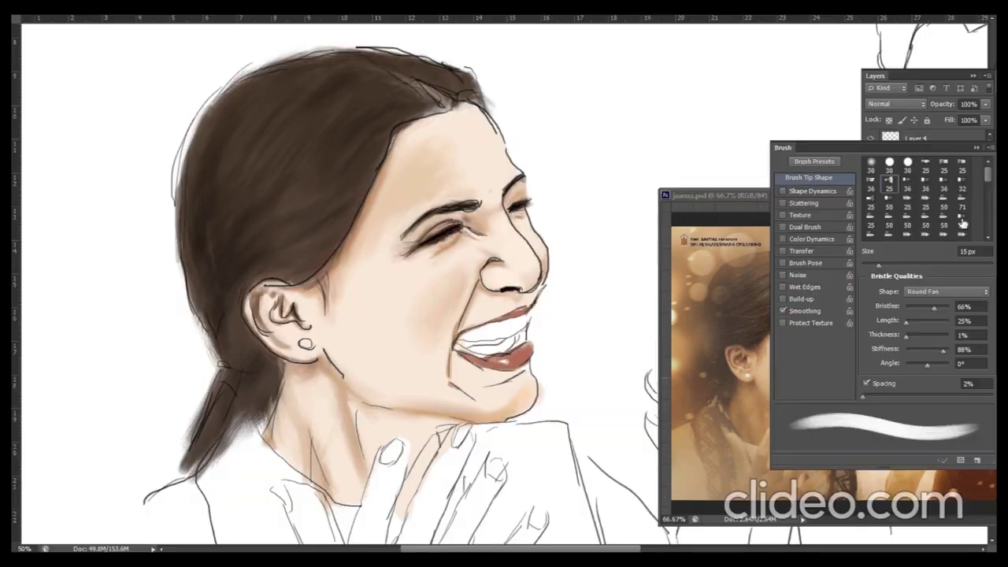
Repaint the lower lip deep red with white teeth, and hide the Layer 4 line sketch
click(771, 169)
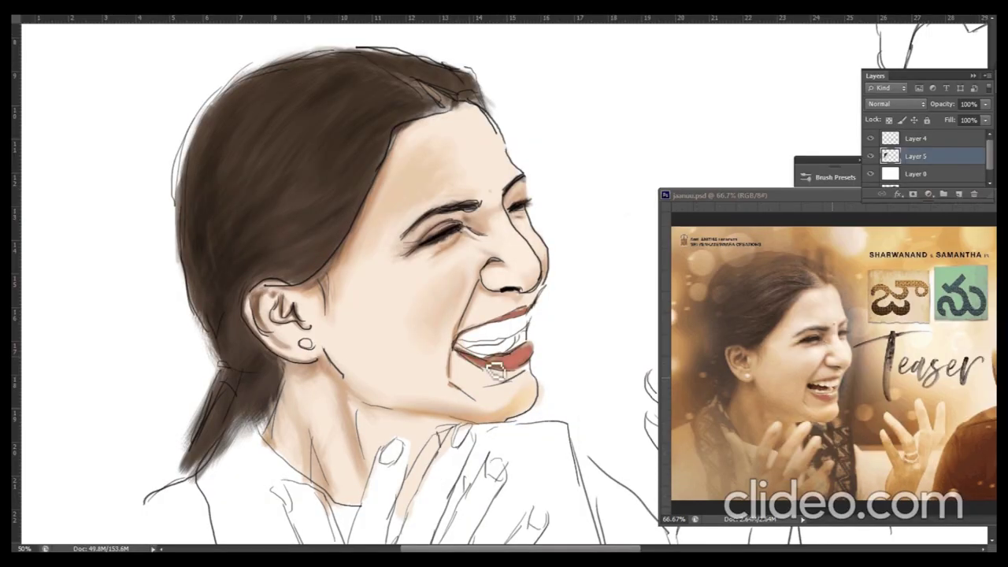
key(F5)
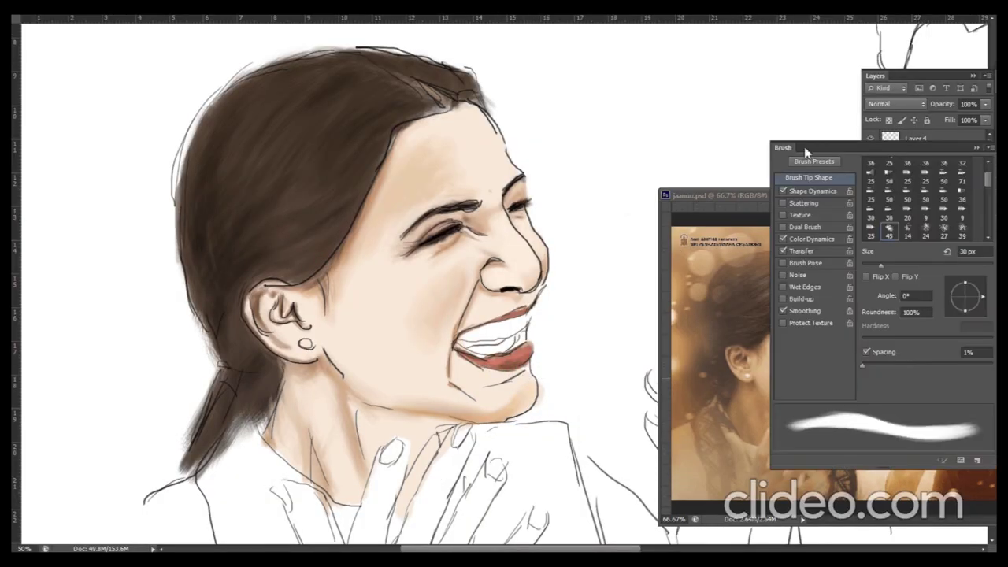
key(F5)
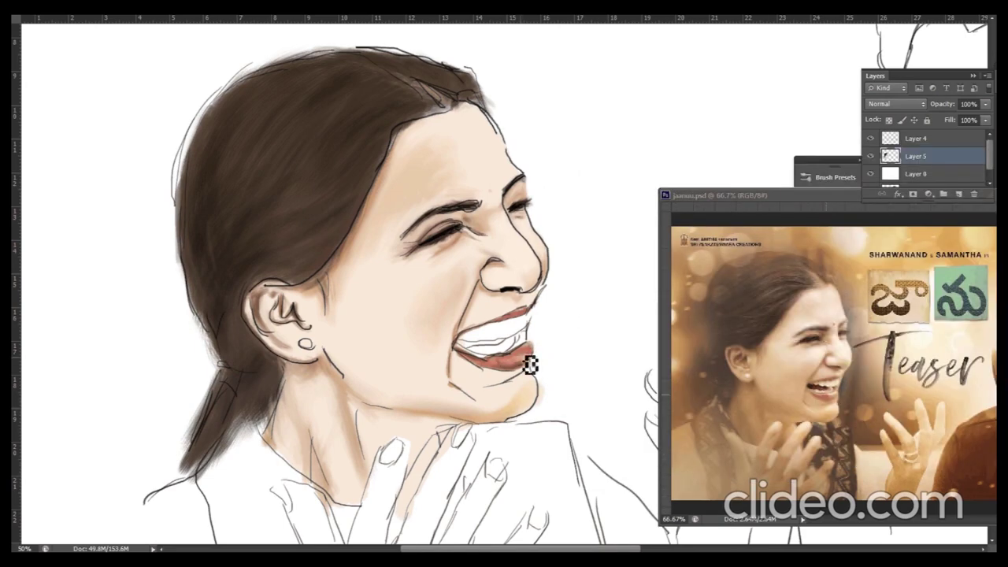
click(870, 137)
key(ctrl+z)
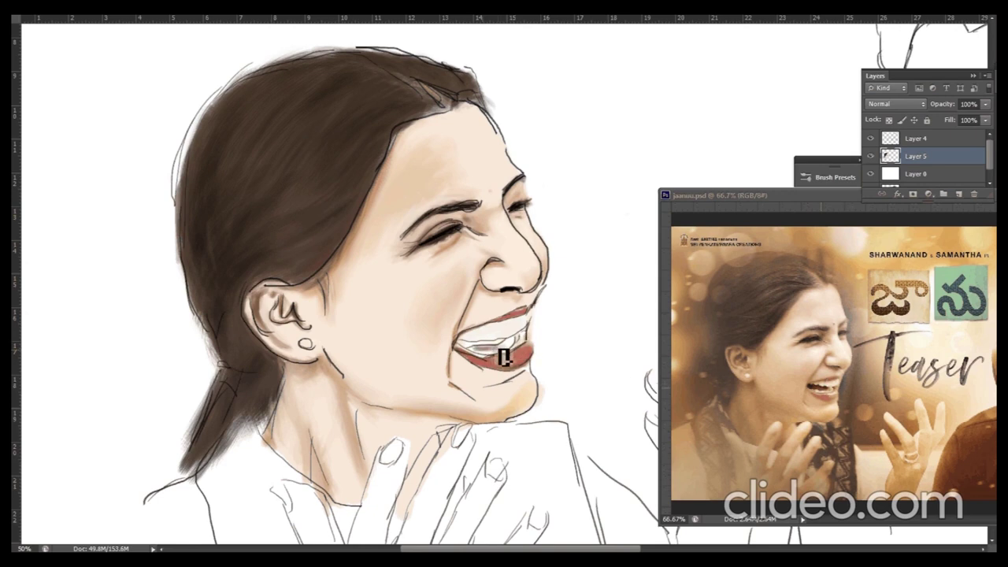
drag(488, 358, 516, 351)
click(870, 137)
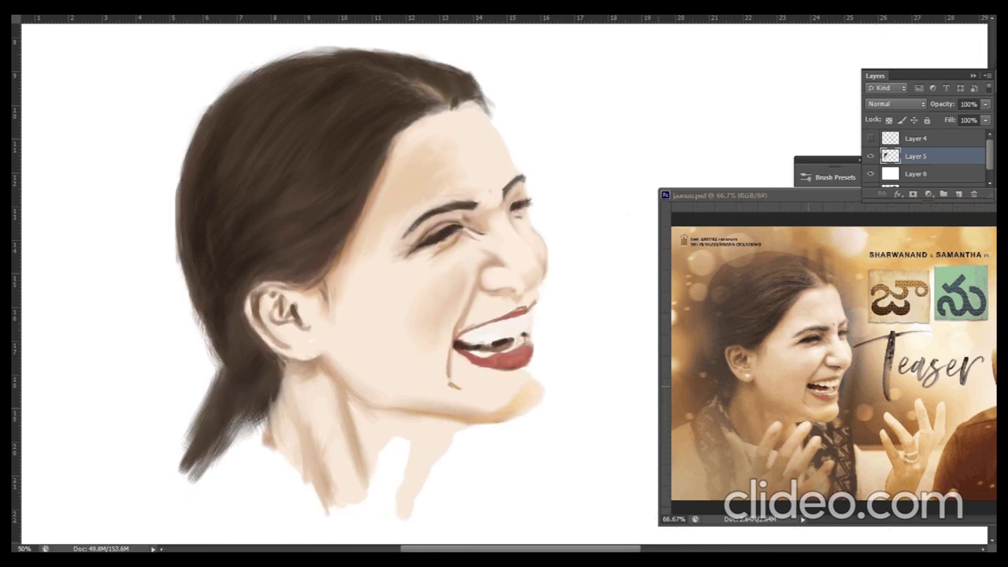
Repaint the woman's lower lip a deeper red beneath the teeth
mouse_move(519, 347)
mouse_down()
mouse_move(490, 356)
mouse_move(512, 359)
mouse_up()
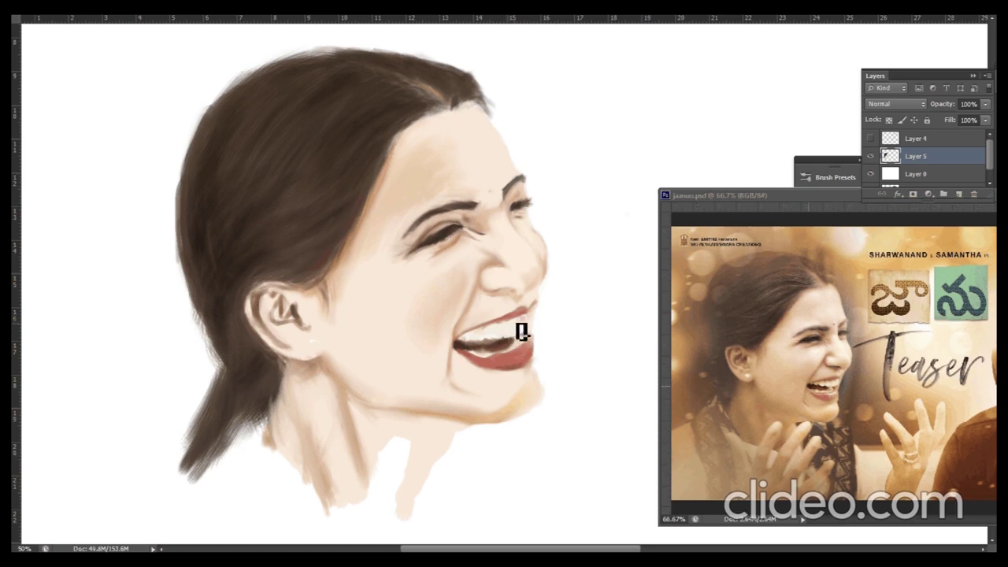
drag(490, 353, 528, 349)
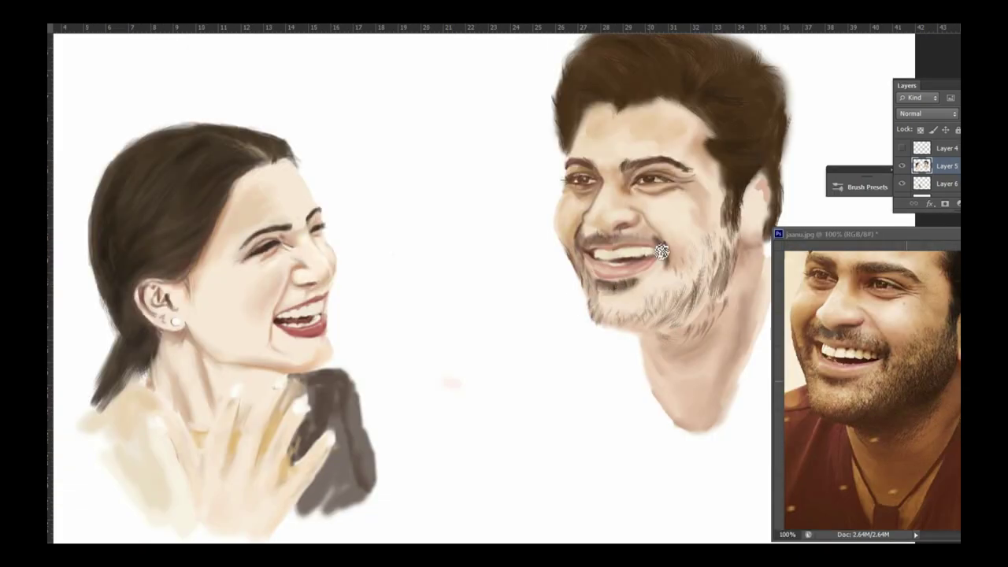
Stroke stubble across the man's chin, jaw and mouth corner, then lighten it near the chin
mouse_move(610, 326)
mouse_down()
mouse_move(641, 323)
mouse_move(619, 308)
mouse_move(713, 282)
mouse_move(709, 306)
mouse_move(654, 310)
mouse_move(628, 328)
mouse_move(659, 306)
mouse_move(668, 342)
mouse_move(682, 348)
mouse_move(716, 294)
mouse_move(670, 320)
mouse_move(724, 288)
mouse_move(723, 274)
mouse_up()
mouse_move(733, 169)
mouse_down()
mouse_move(682, 320)
mouse_move(712, 303)
mouse_up()
drag(597, 273, 592, 281)
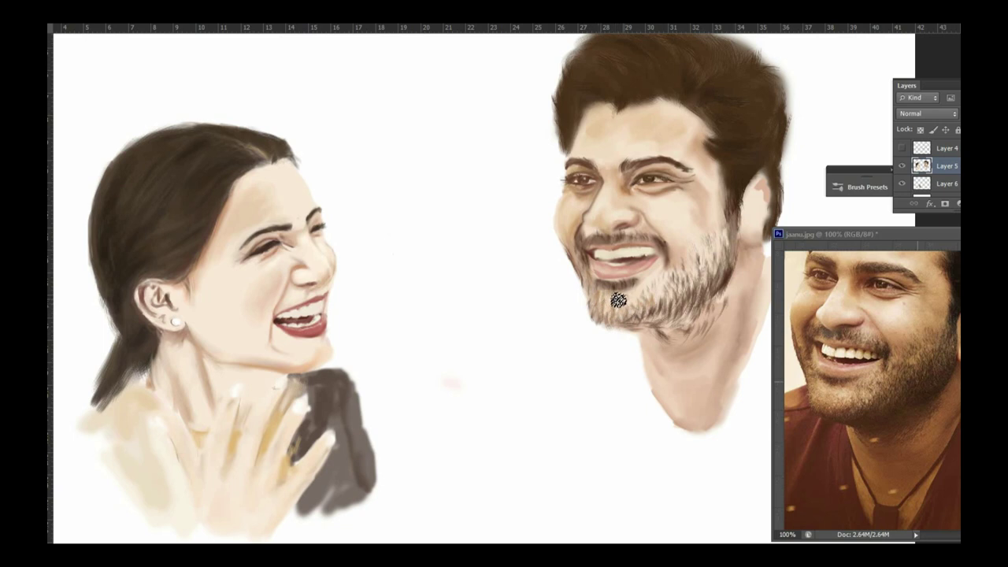
drag(649, 319, 678, 297)
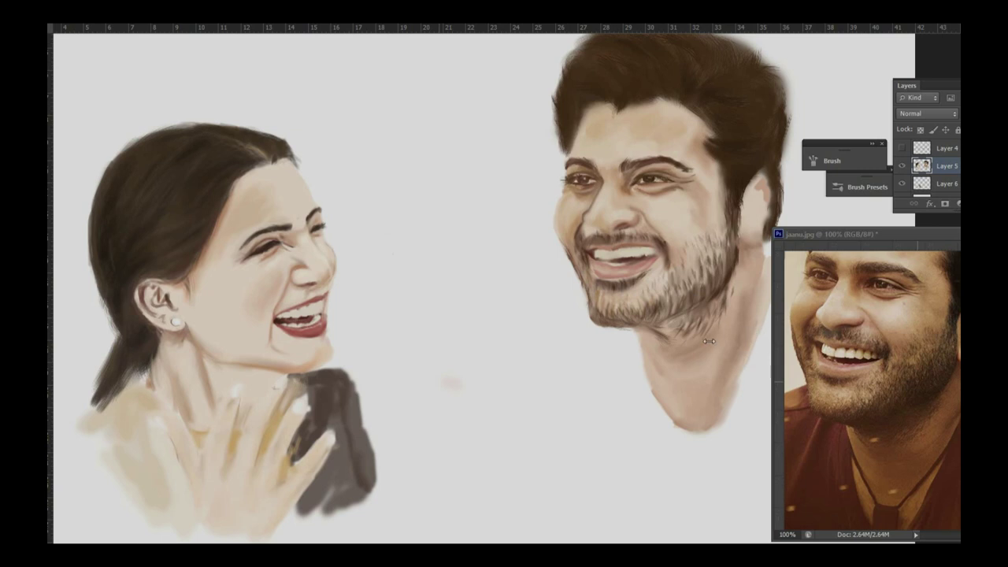
scroll(706, 334, down, 1)
Show the Layer 4 line sketch again and pick a 45 px brush tip with 1% spacing
click(902, 147)
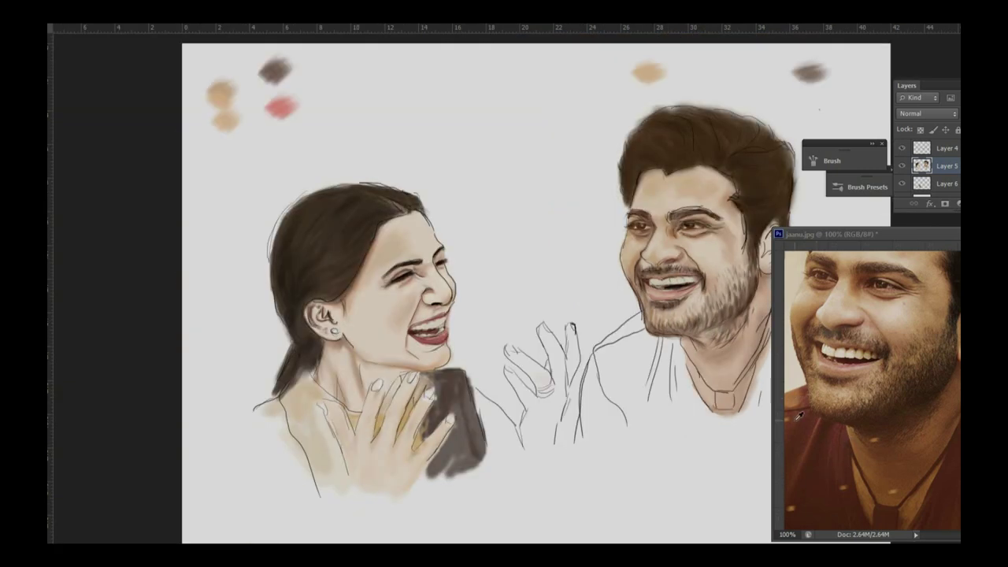
click(839, 163)
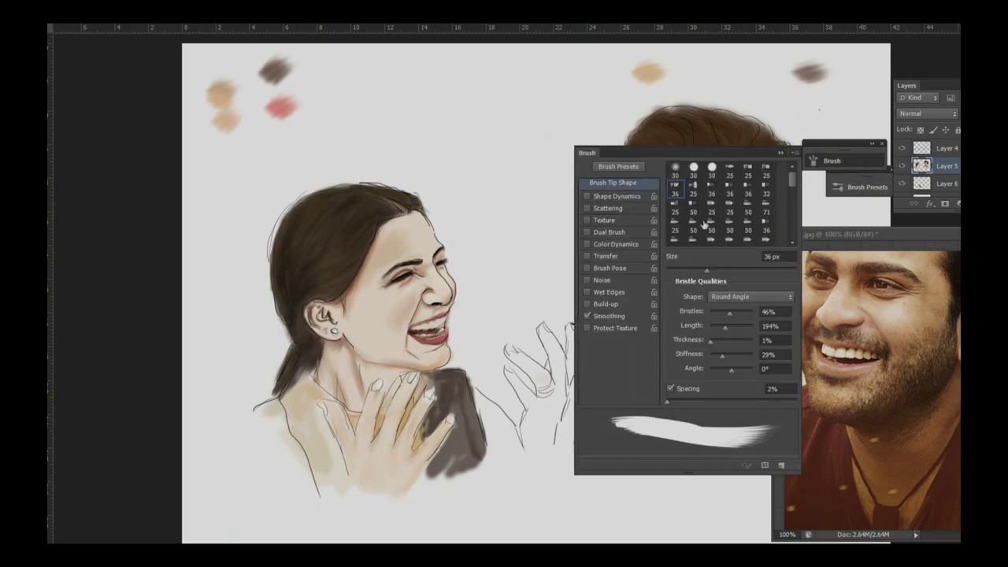
scroll(721, 220, down, 2)
click(695, 223)
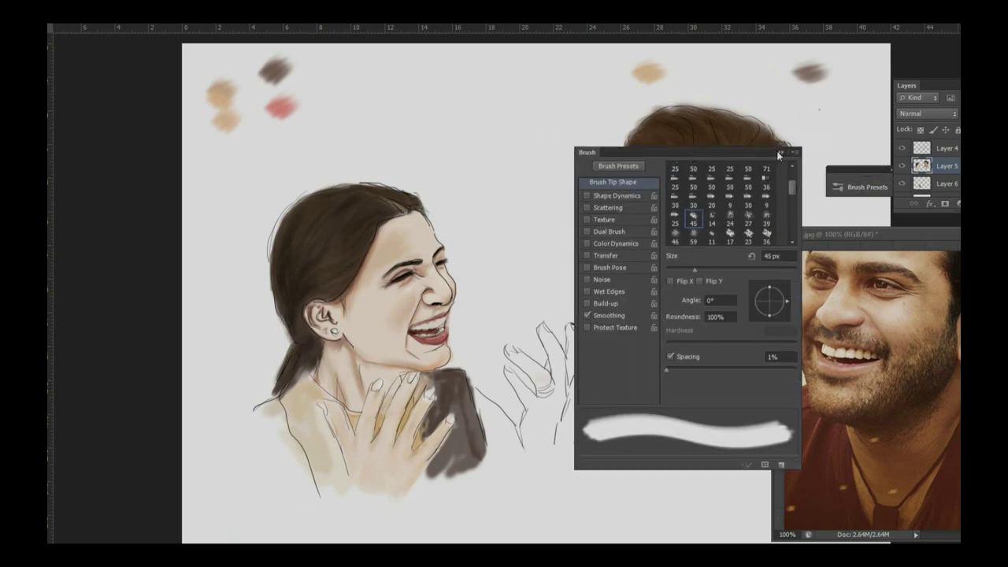
Put the brush panel away and zoom out on the jaanu.jpg reference image
drag(832, 161, 886, 238)
click(886, 238)
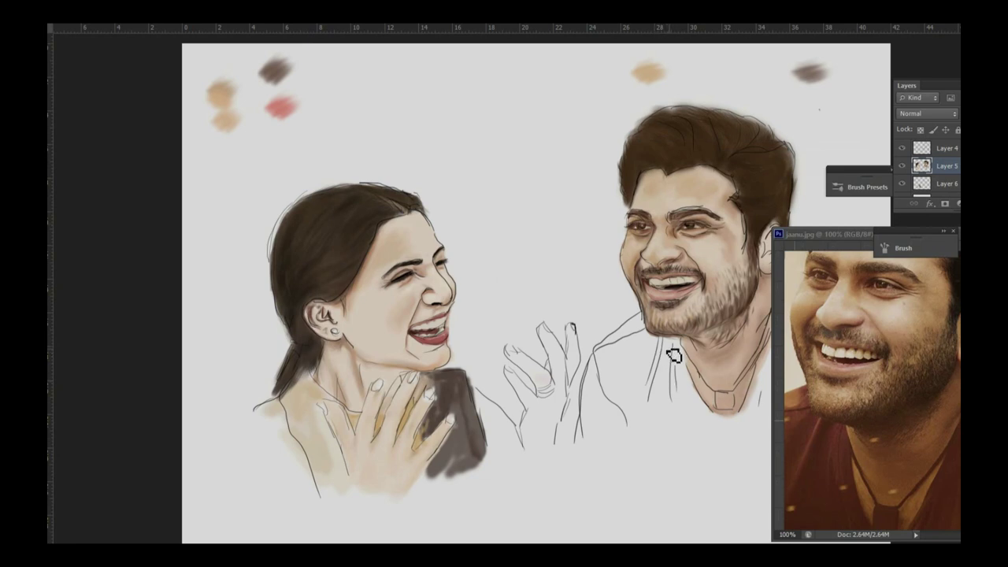
click(898, 392)
key(ctrl+minus)
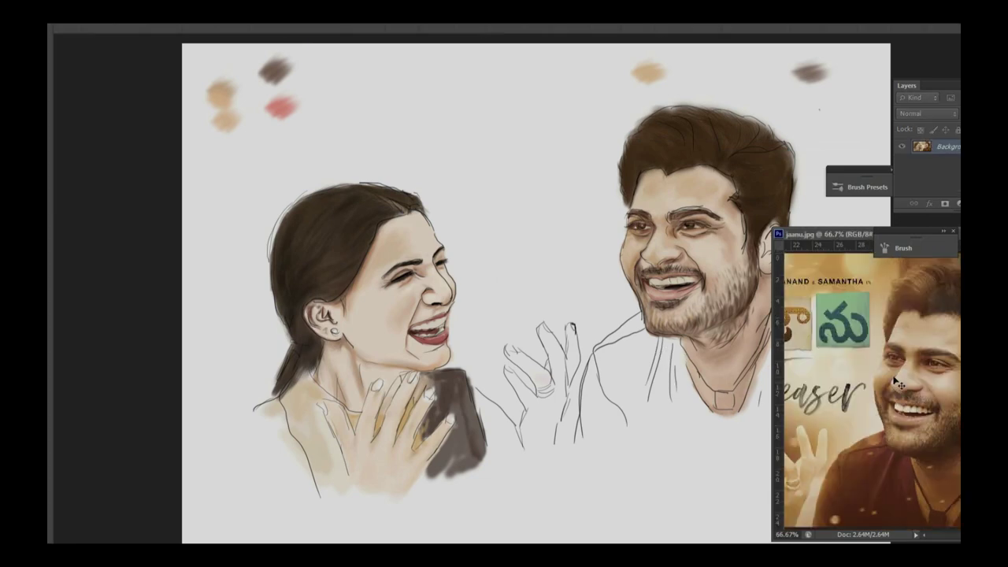